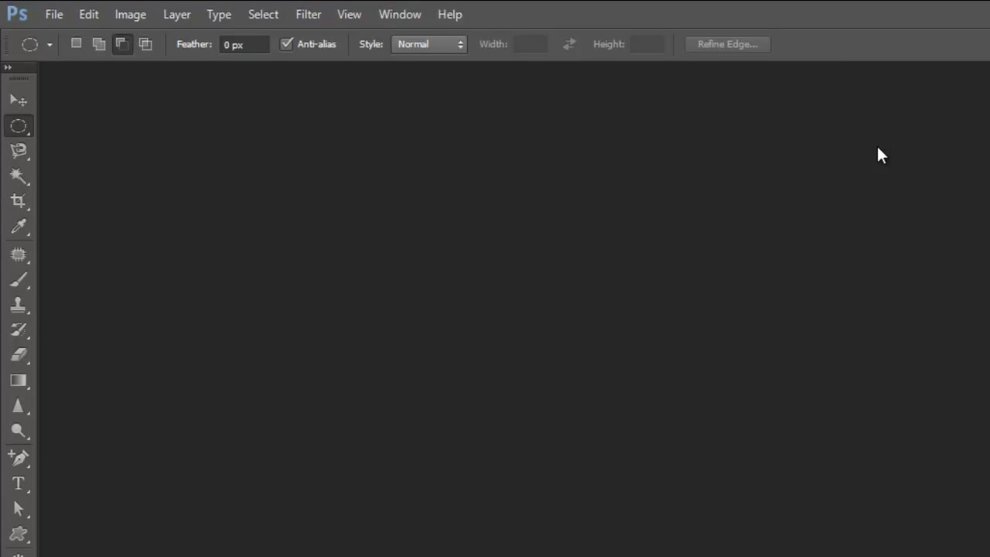
# Open the wallpaper Copy of kat160208_1024.jpg from the walls folder.
pyautogui.click(53, 14)
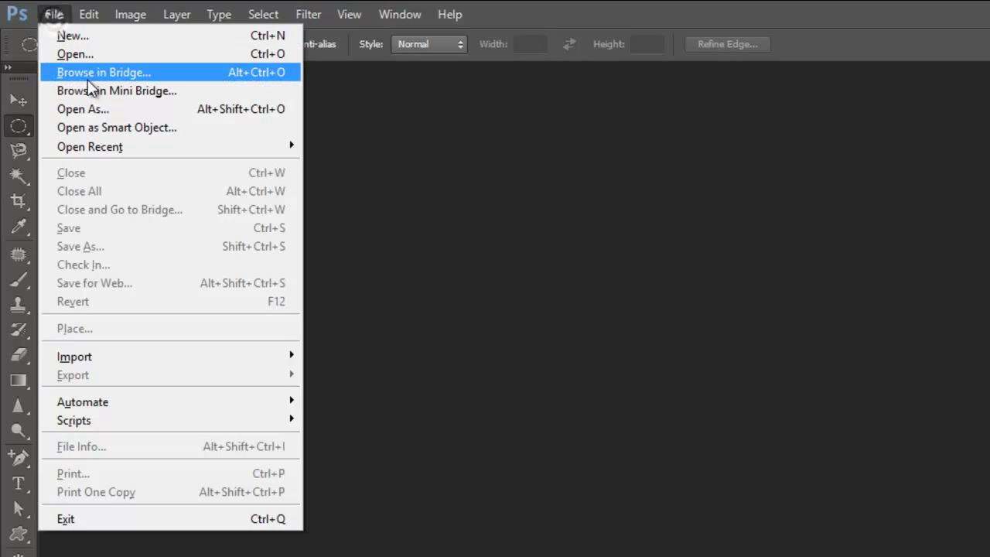
pyautogui.click(104, 57)
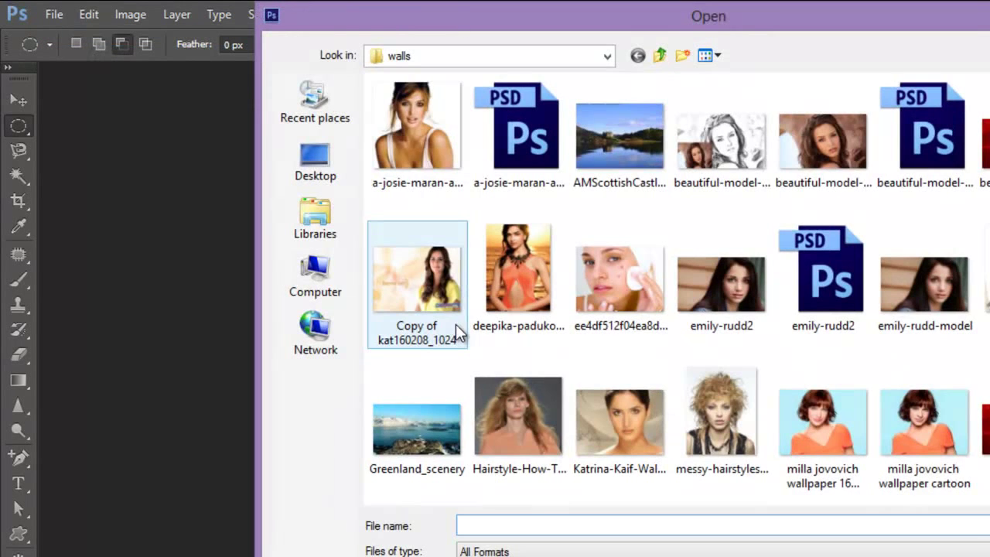
pyautogui.doubleClick(456, 324)
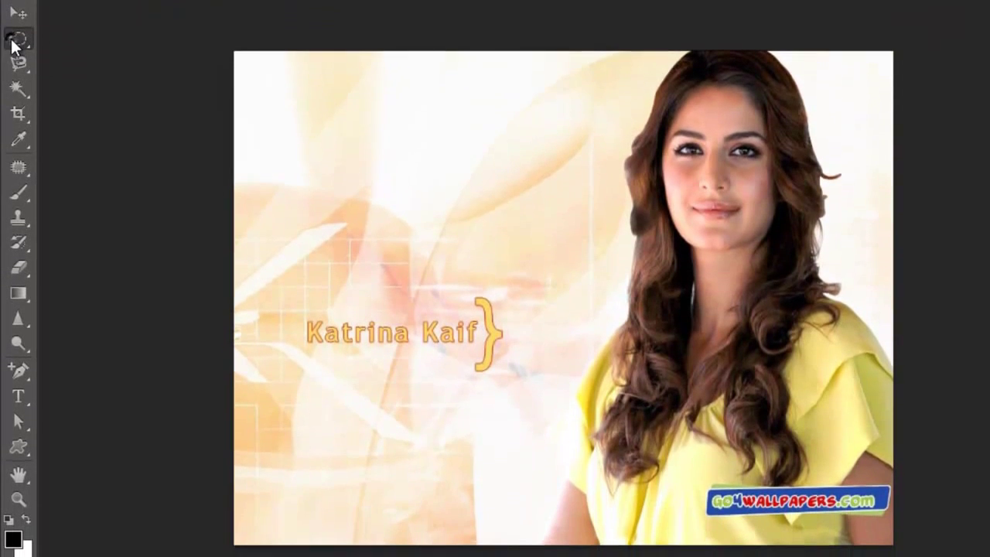
# Use the Rectangular Marquee Tool to select a rectangle around the name text.
pyautogui.rightClick(19, 125)
pyautogui.click(84, 37)
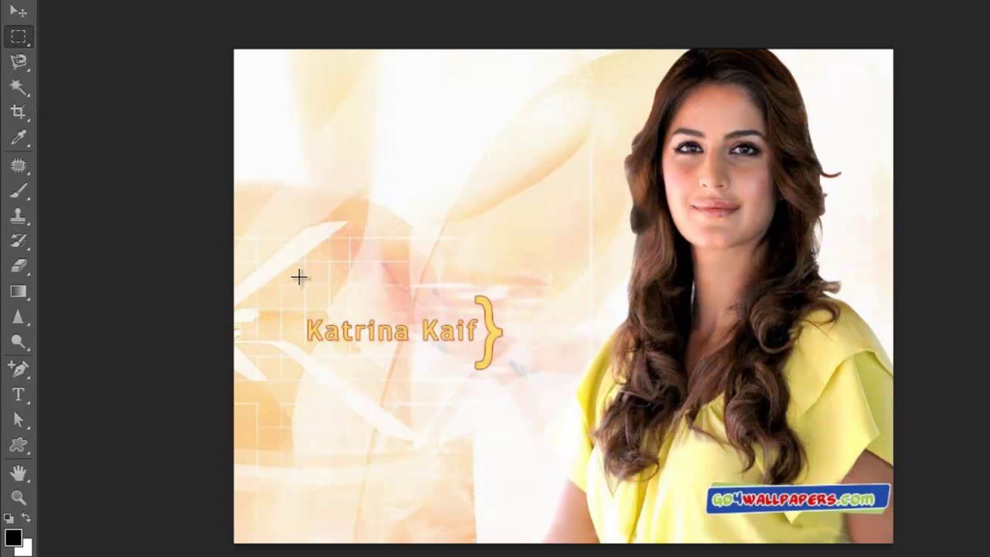
pyautogui.moveTo(290, 288); pyautogui.dragTo(522, 382)
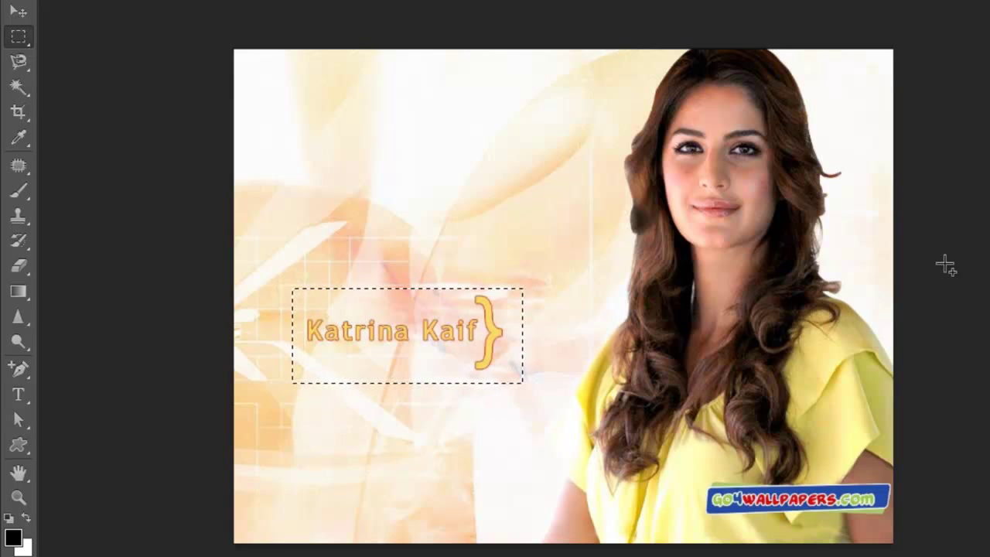
# Fill the selection with Content-Aware to erase the name text.
pyautogui.hotkey('shift', 'BackSpace')
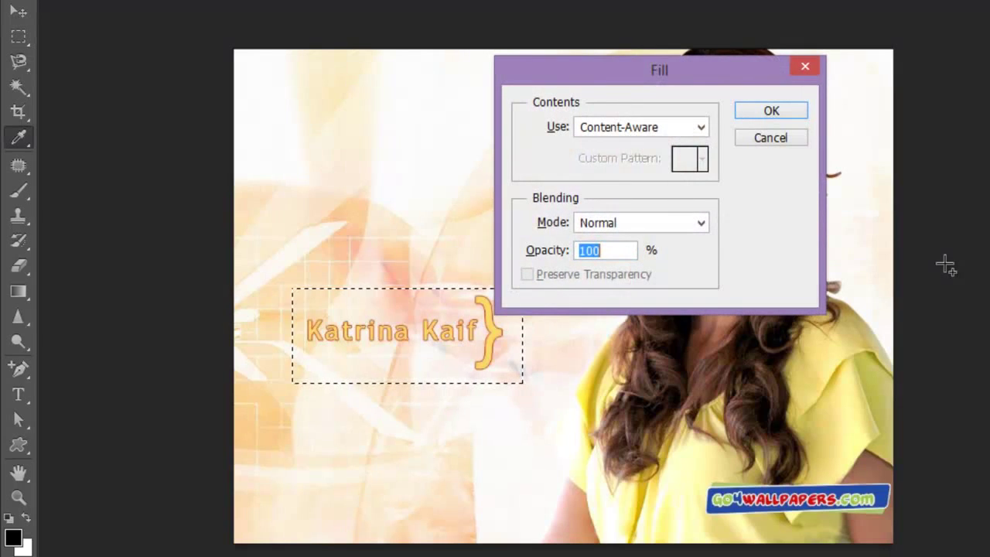
pyautogui.click(782, 139)
pyautogui.click(87, 14)
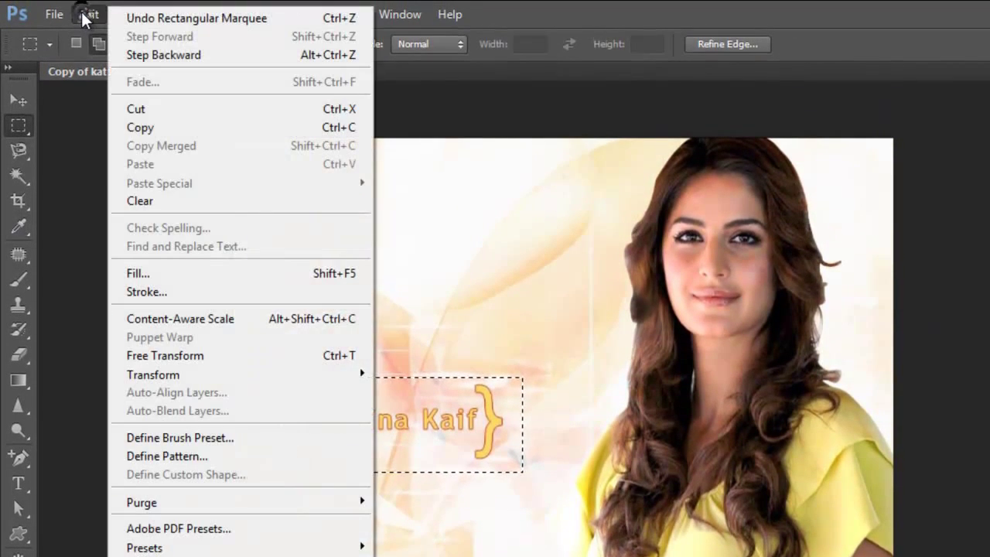
pyautogui.click(179, 276)
pyautogui.click(705, 218)
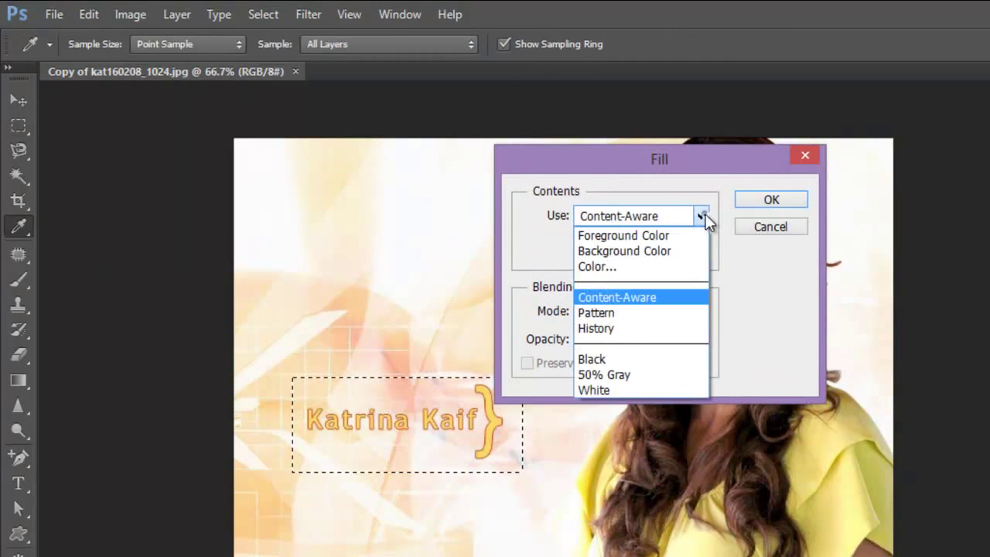
pyautogui.click(642, 294)
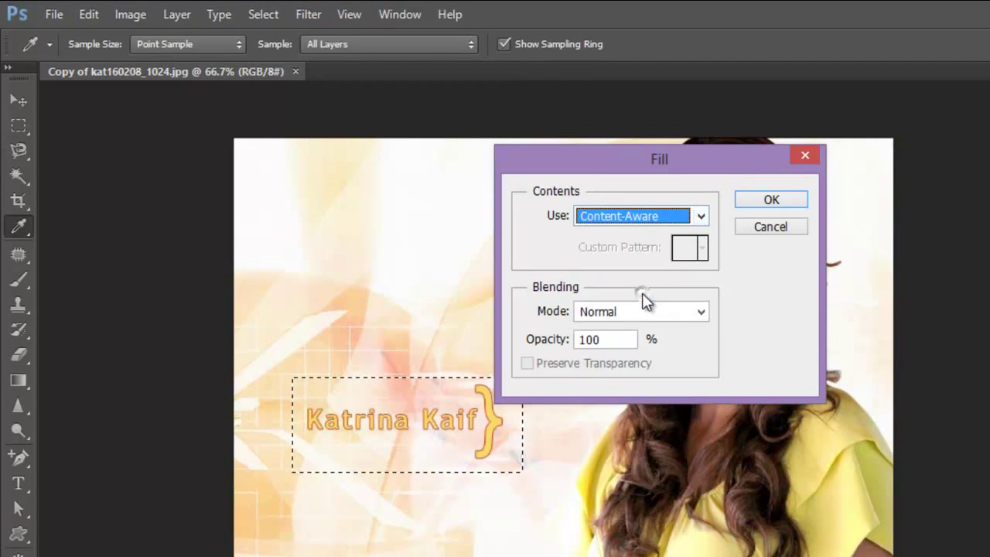
pyautogui.click(796, 204)
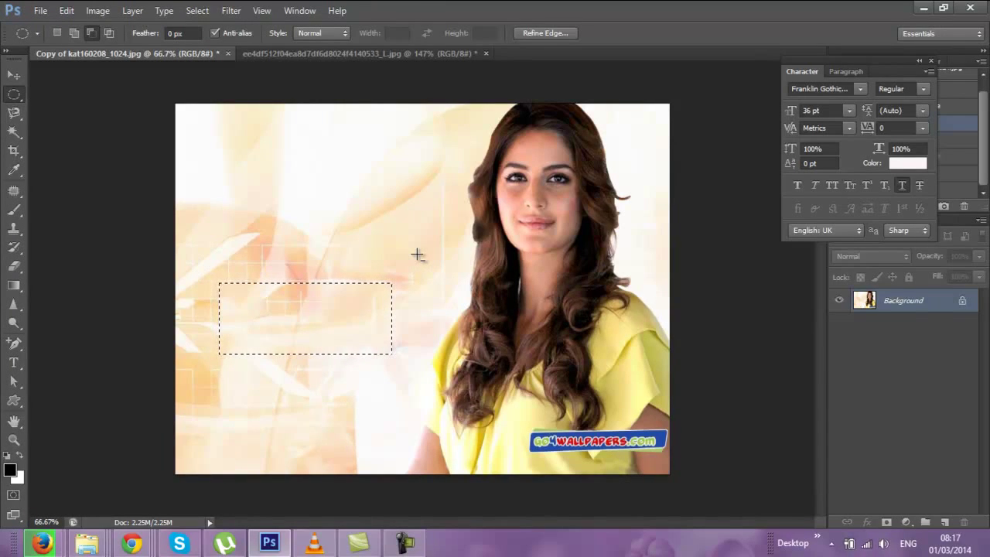
# Marquee the lower-right watermark, Content-Aware fill it, then deselect.
pyautogui.hotkey('ctrl', 'd')
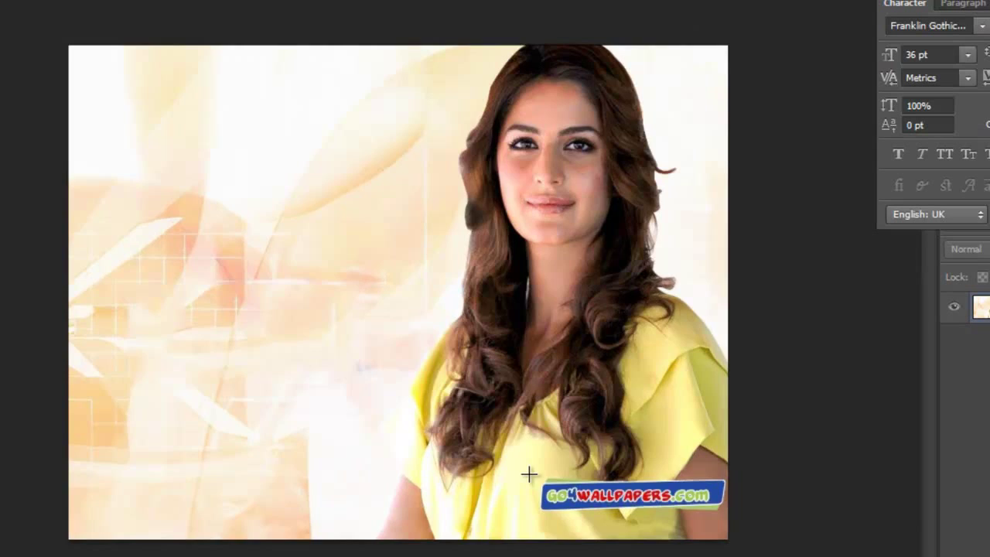
pyautogui.moveTo(526, 472); pyautogui.dragTo(731, 512)
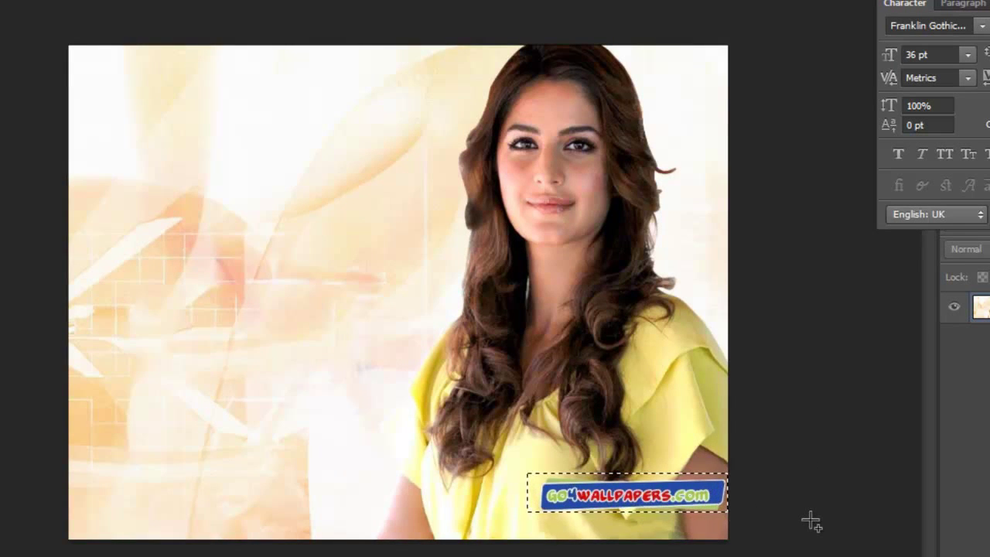
pyautogui.hotkey('shift', 'F5')
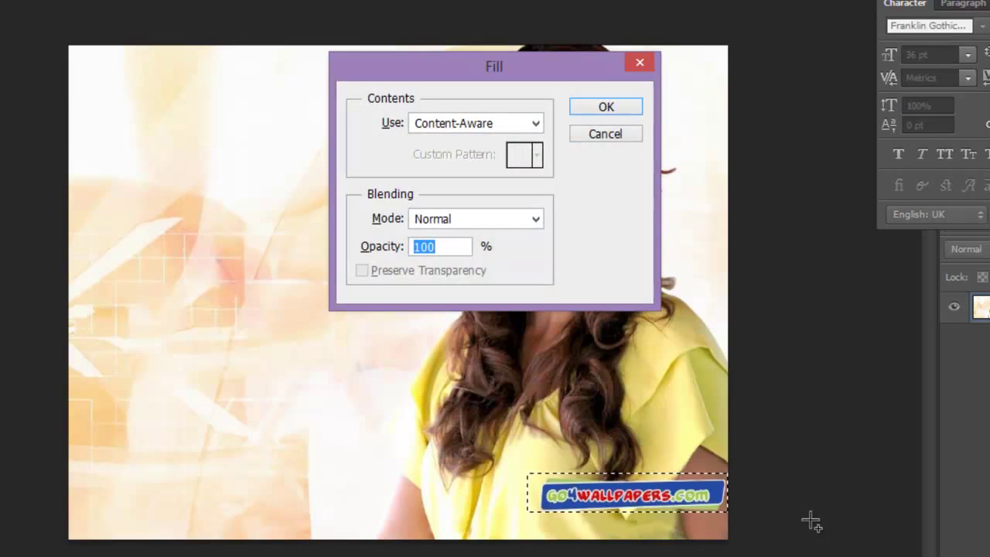
pyautogui.press('Return')
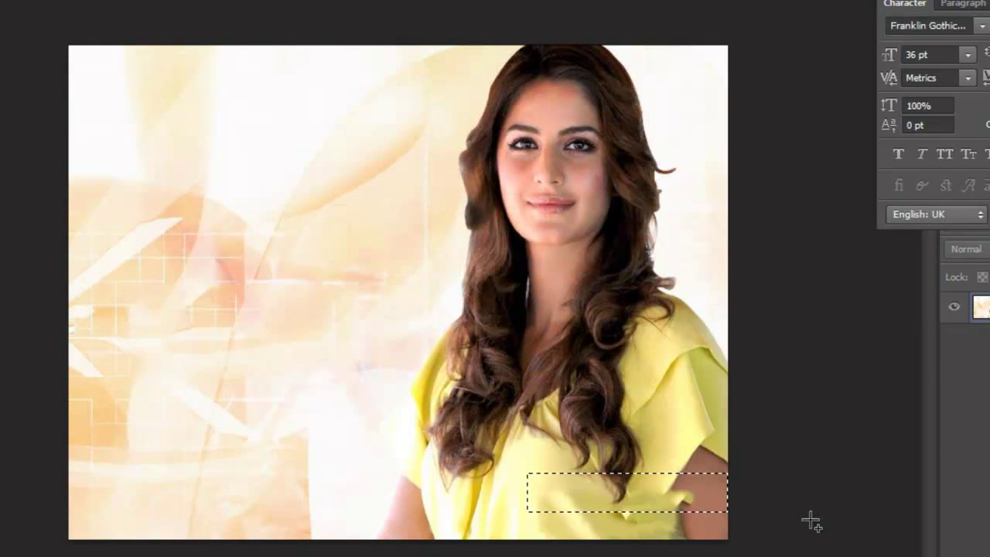
pyautogui.hotkey('ctrl', 'd')
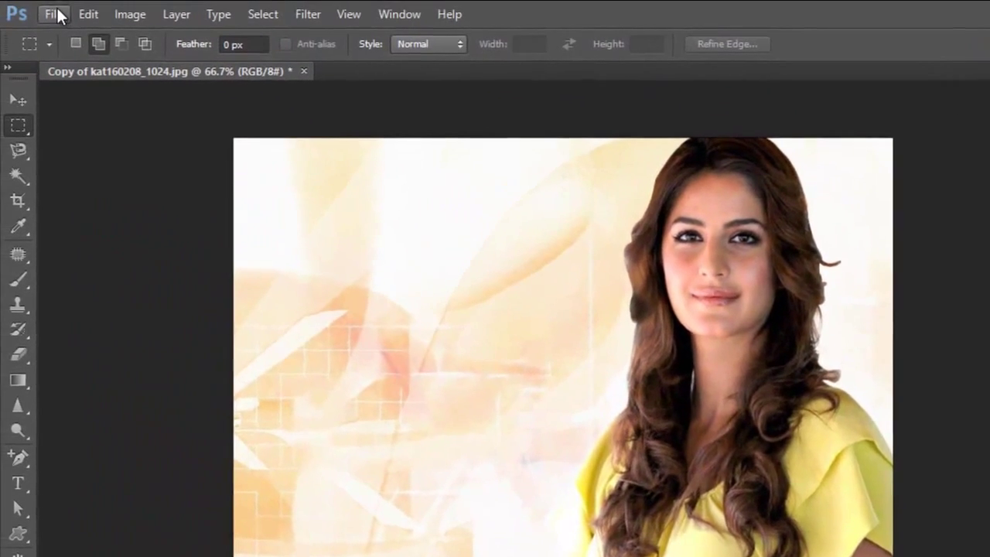
# Open the face photo ee4df512f04ea8d7df6d8024f4140533_L.
pyautogui.click(55, 13)
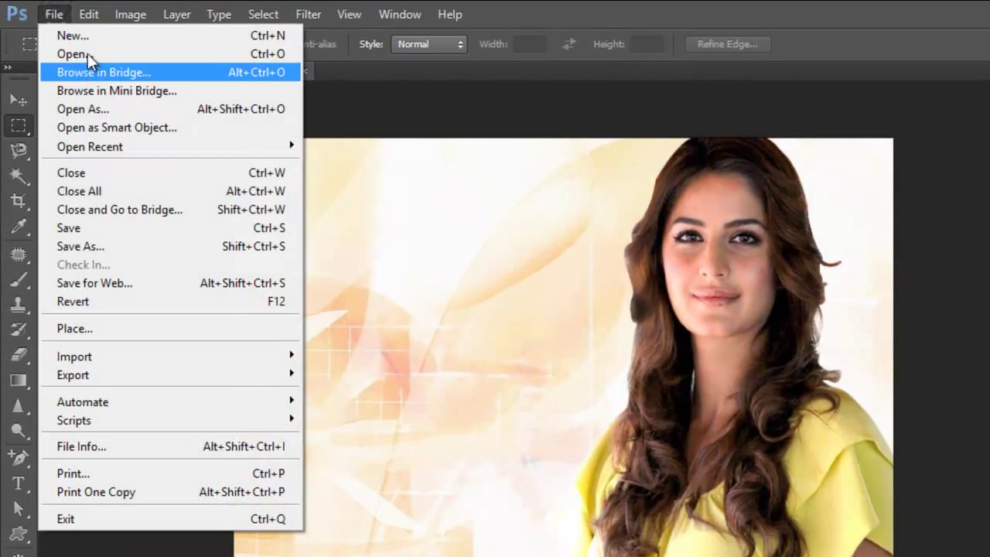
pyautogui.click(88, 53)
pyautogui.click(612, 256)
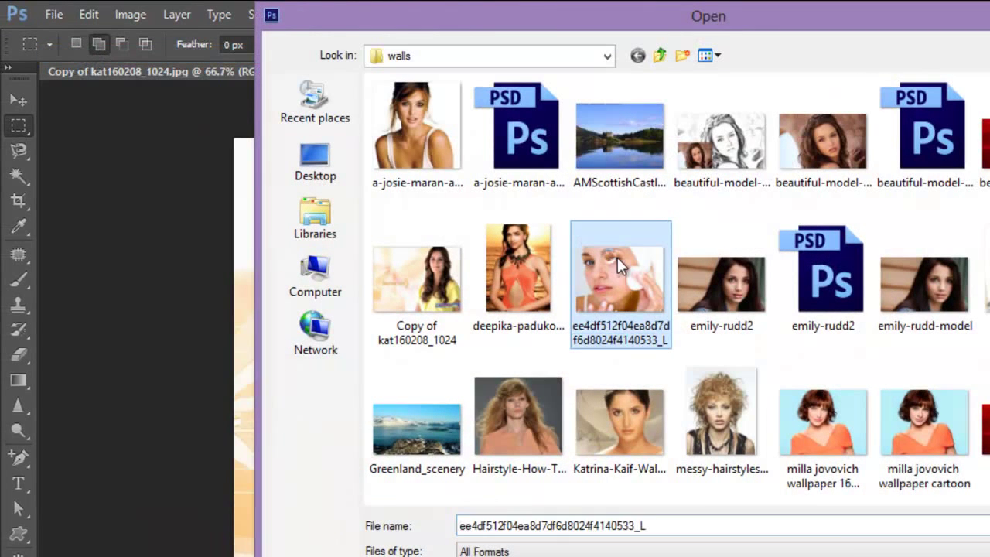
pyautogui.press('Return')
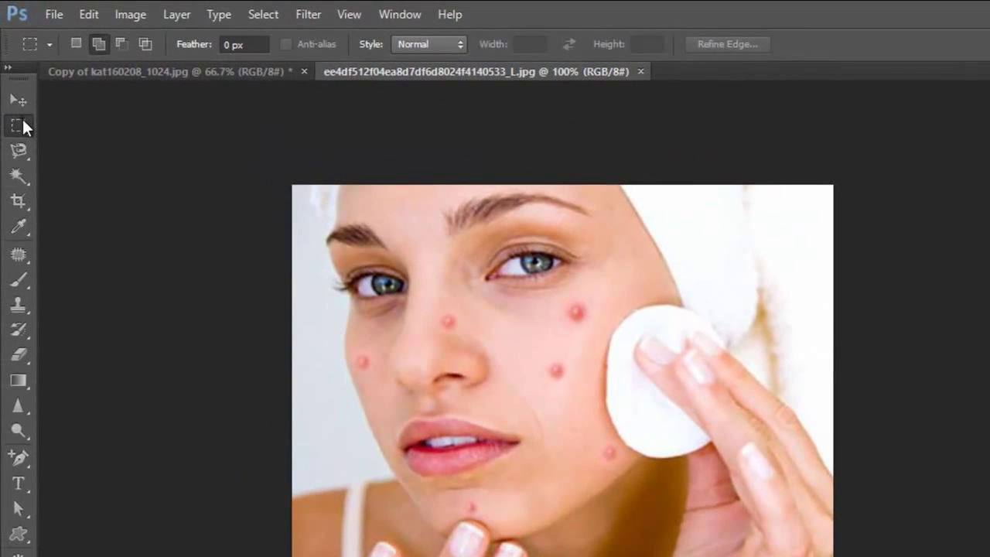
# Select the pimple near the eye with an elliptical marquee and Content-Aware fill it.
pyautogui.click(22, 121)
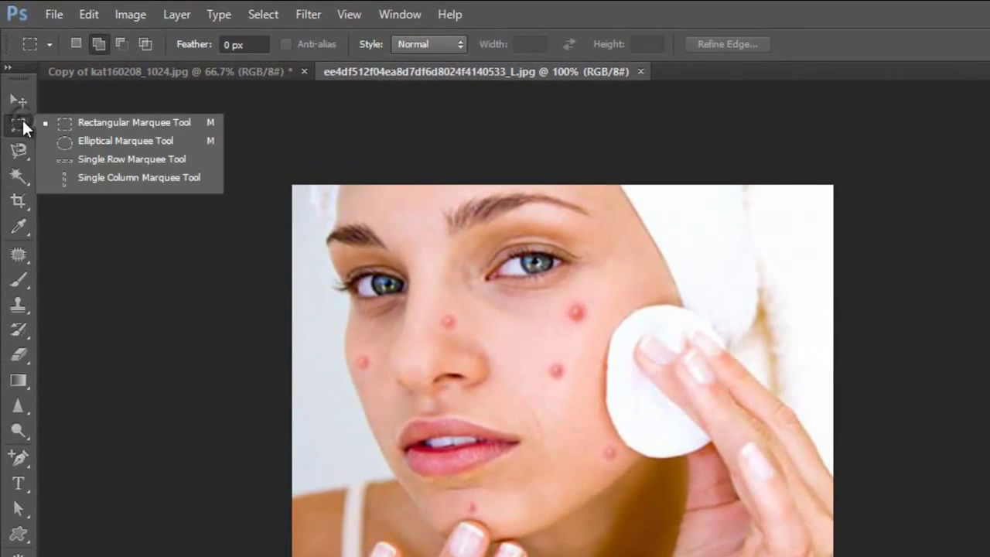
pyautogui.click(98, 140)
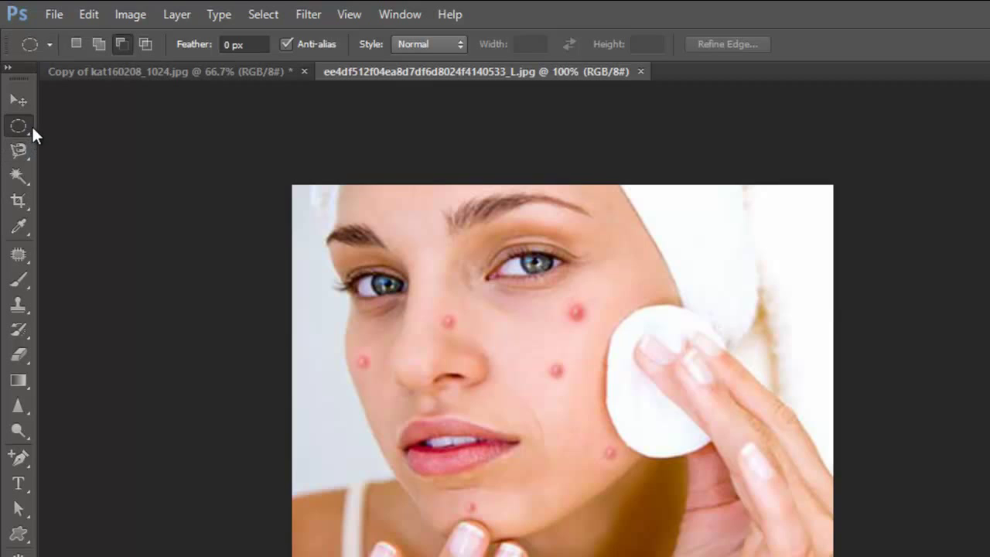
pyautogui.click(25, 123)
pyautogui.click(81, 136)
pyautogui.moveTo(570, 308); pyautogui.dragTo(585, 318)
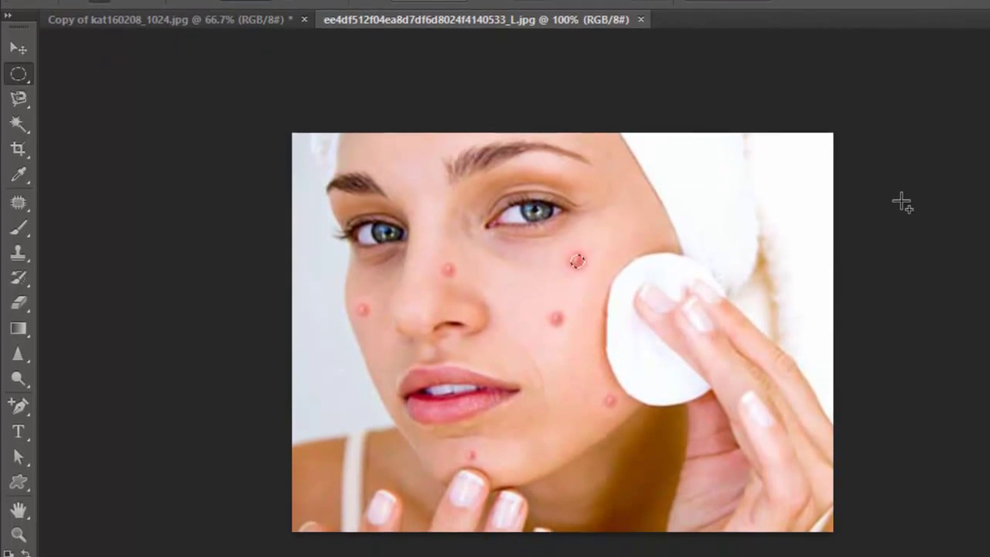
pyautogui.hotkey('shift', 'F5')
pyautogui.press('Return')
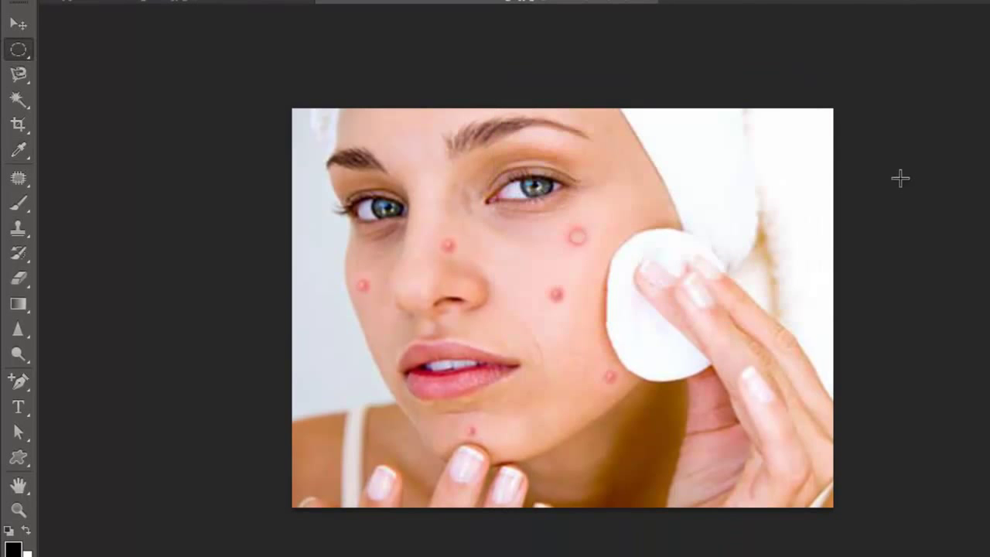
# Zoom out, then zoom in to 300% on the cheek pimples.
pyautogui.click(20, 506)
pyautogui.keyDown('alt'); pyautogui.click(643, 265); pyautogui.keyUp('alt')
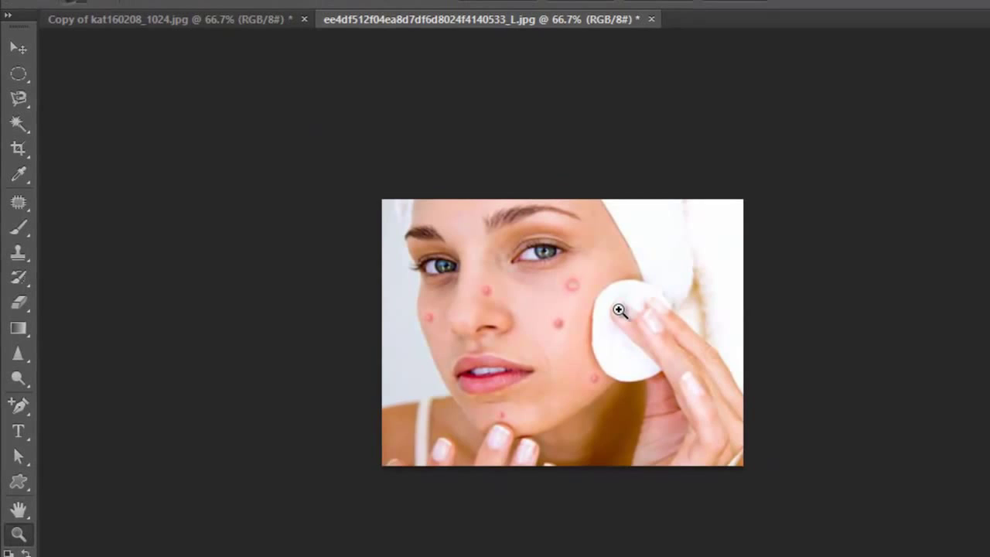
pyautogui.click(619, 311)
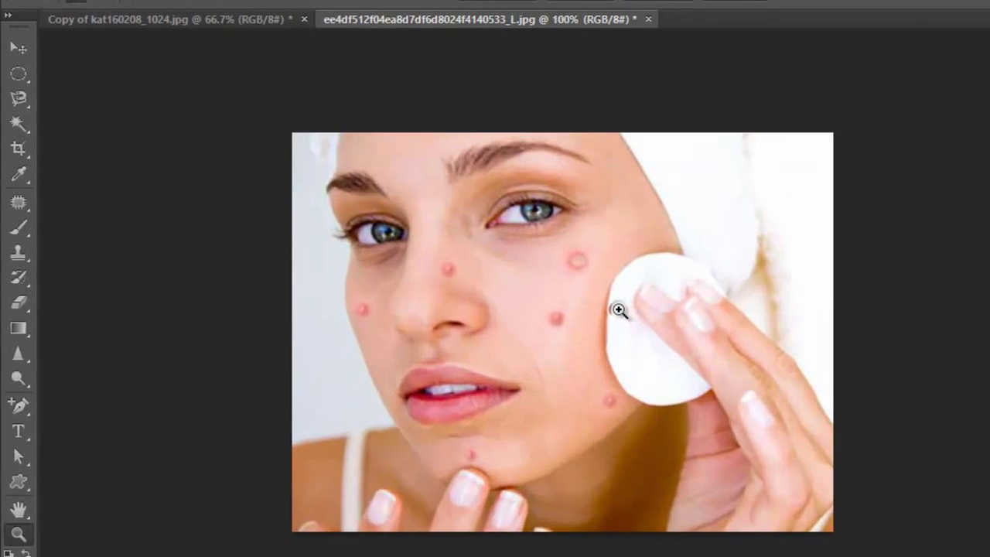
pyautogui.click(620, 312)
pyautogui.click(621, 312)
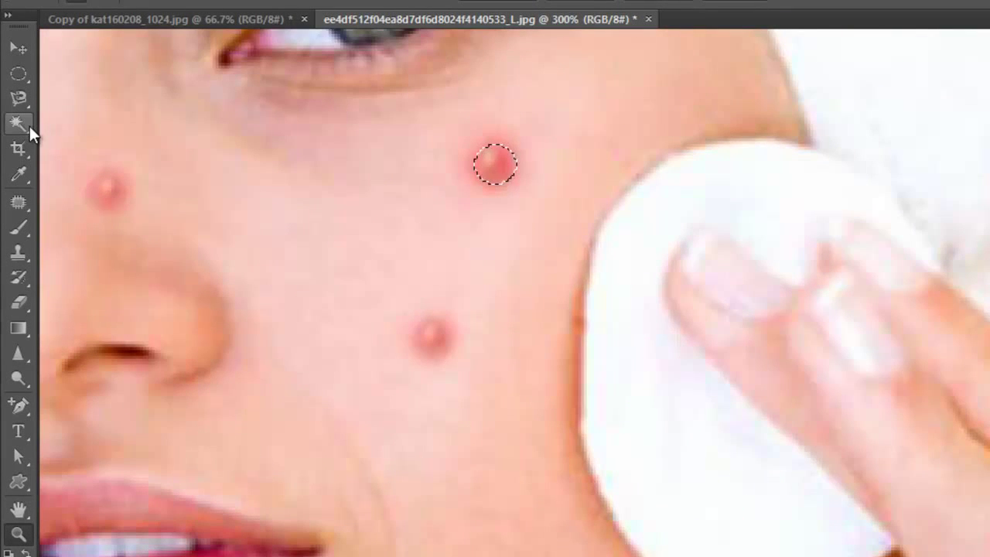
# Remove the upper cheek pimple with an elliptical selection and Content-Aware fill.
pyautogui.hotkey('ctrl', 'd')
pyautogui.click(21, 71)
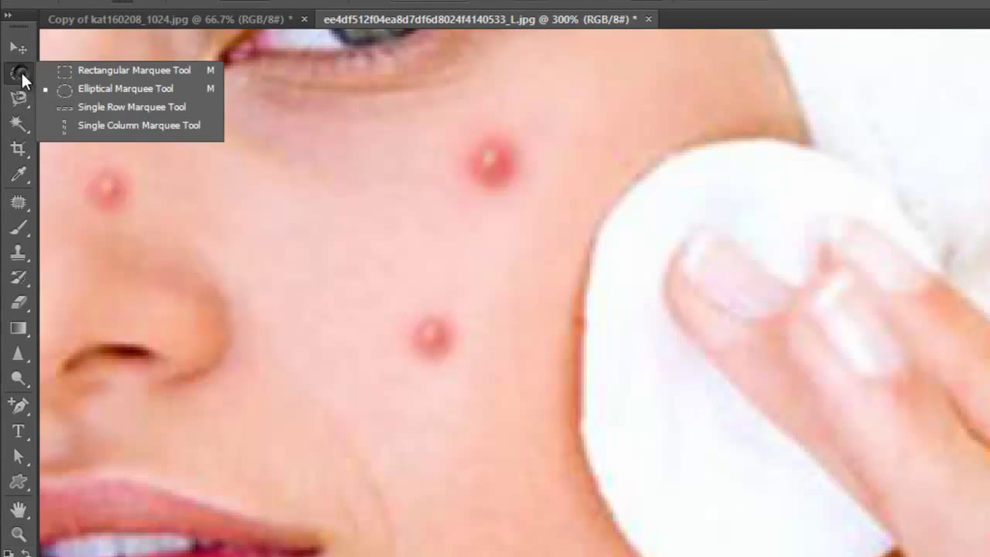
pyautogui.click(91, 83)
pyautogui.moveTo(441, 117); pyautogui.dragTo(529, 196)
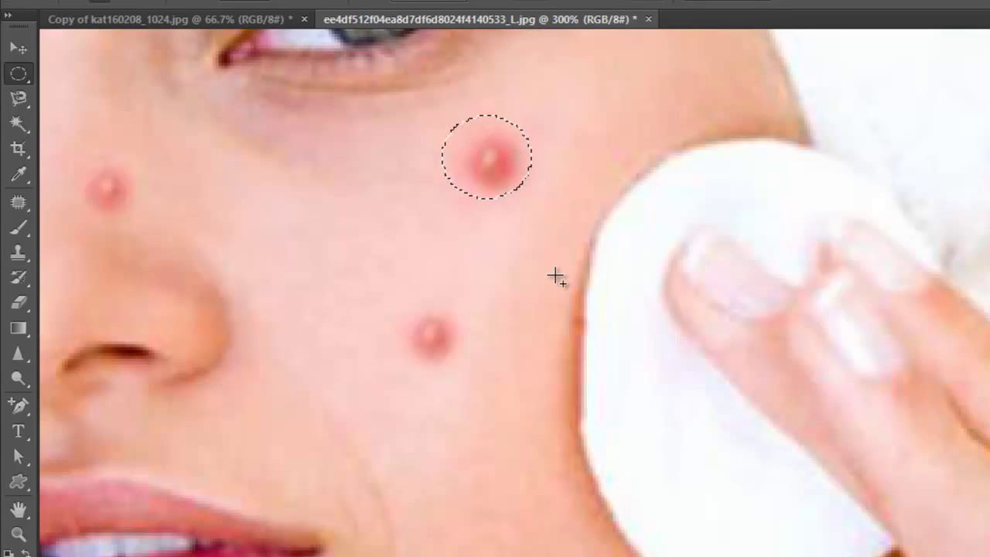
pyautogui.hotkey('shift', 'F5')
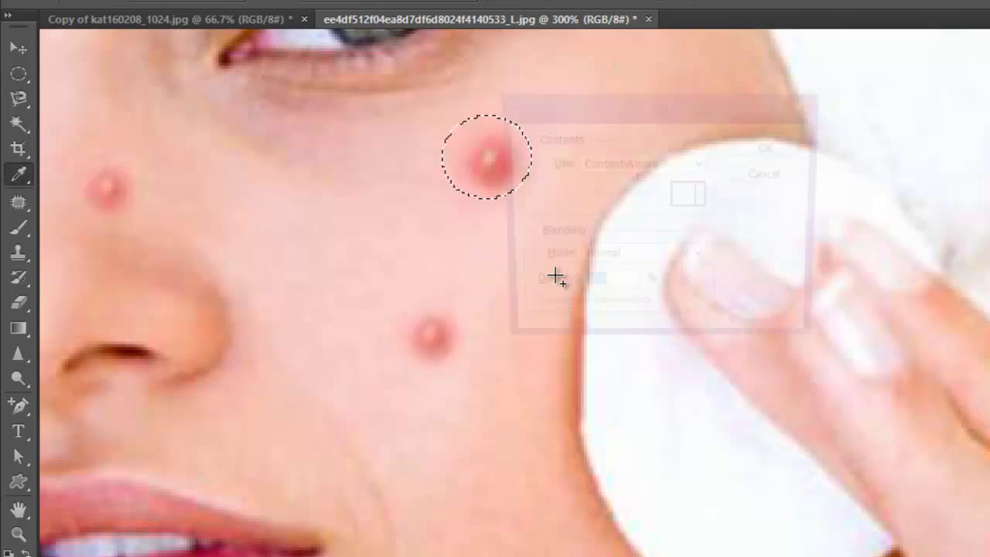
pyautogui.press('Return')
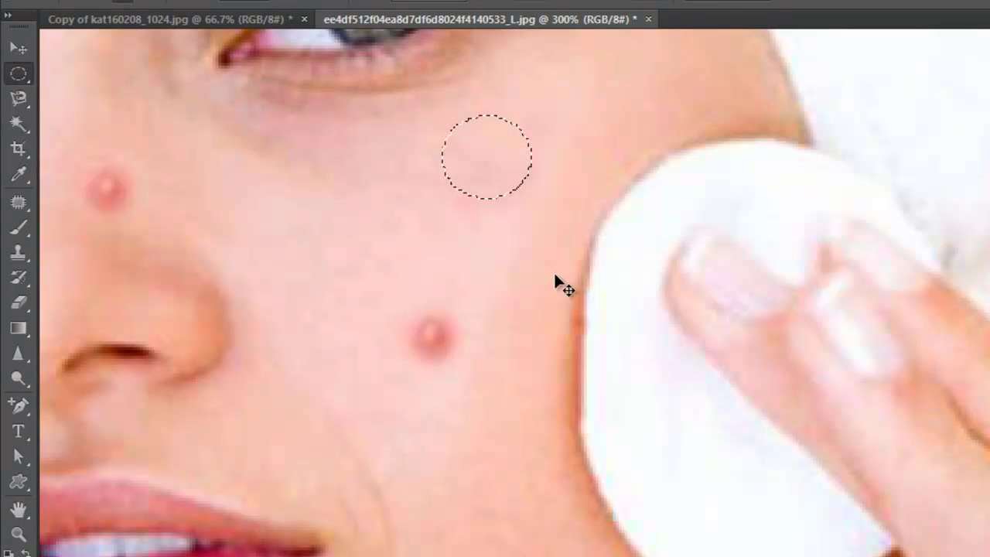
pyautogui.hotkey('ctrl', 'd')
# Content-Aware fill elliptical selections over the lower cheek and jaw pimples.
pyautogui.moveTo(402, 291); pyautogui.dragTo(467, 367)
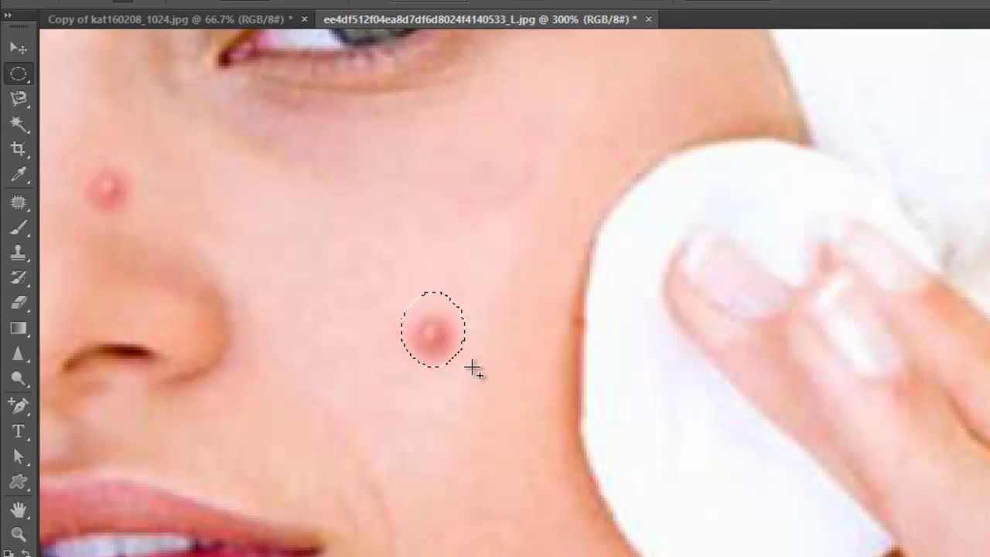
pyautogui.hotkey('shift', 'F5')
pyautogui.press('Return')
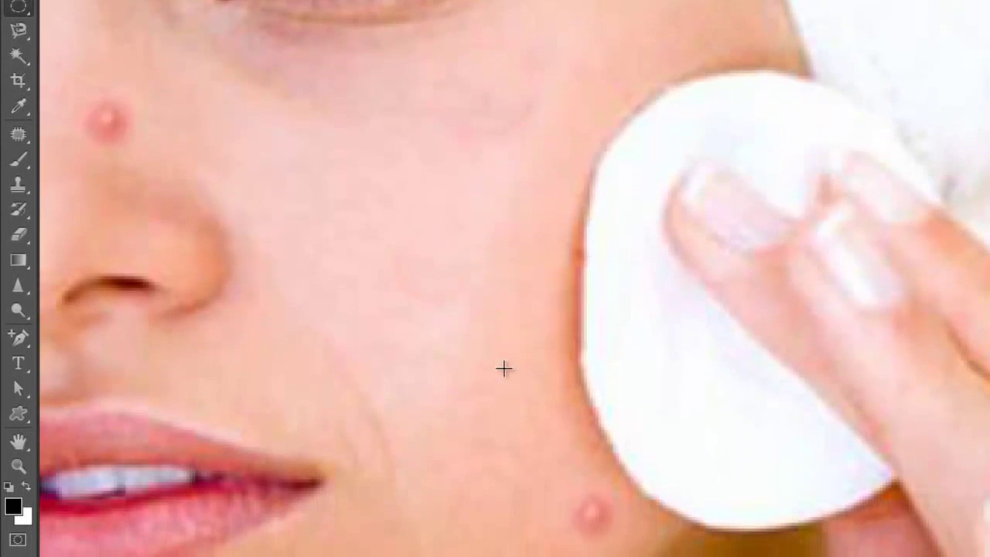
pyautogui.moveTo(550, 484); pyautogui.dragTo(623, 543)
pyautogui.hotkey('shift', 'F5')
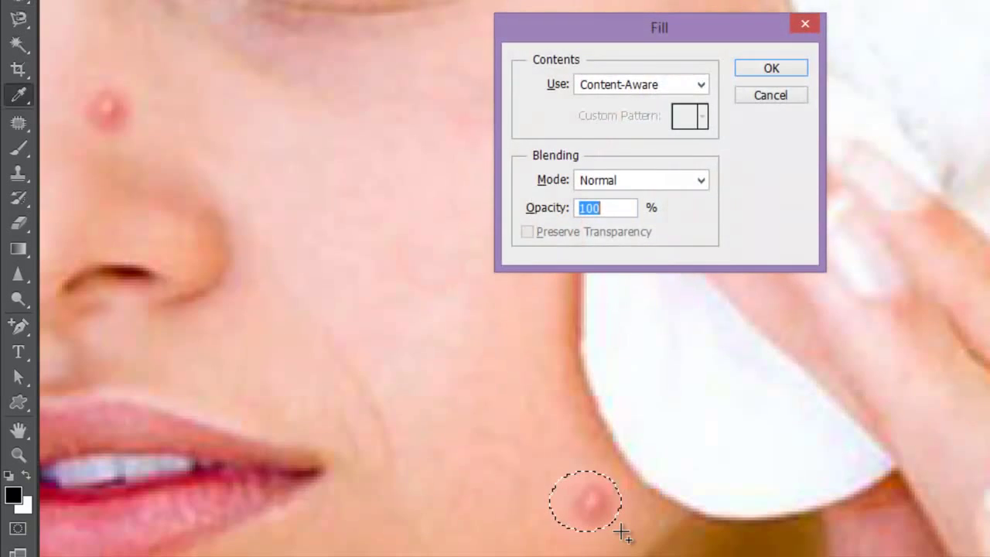
pyautogui.press('Return')
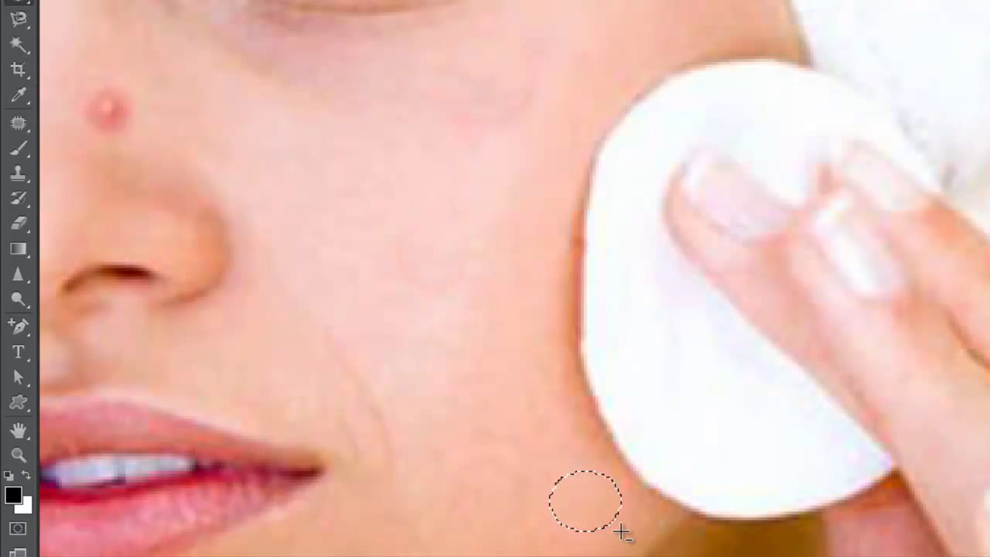
# Fit the whole face in view and Content-Aware fill away the nose pimple.
pyautogui.click(18, 454)
pyautogui.hotkey('ctrl', '0')
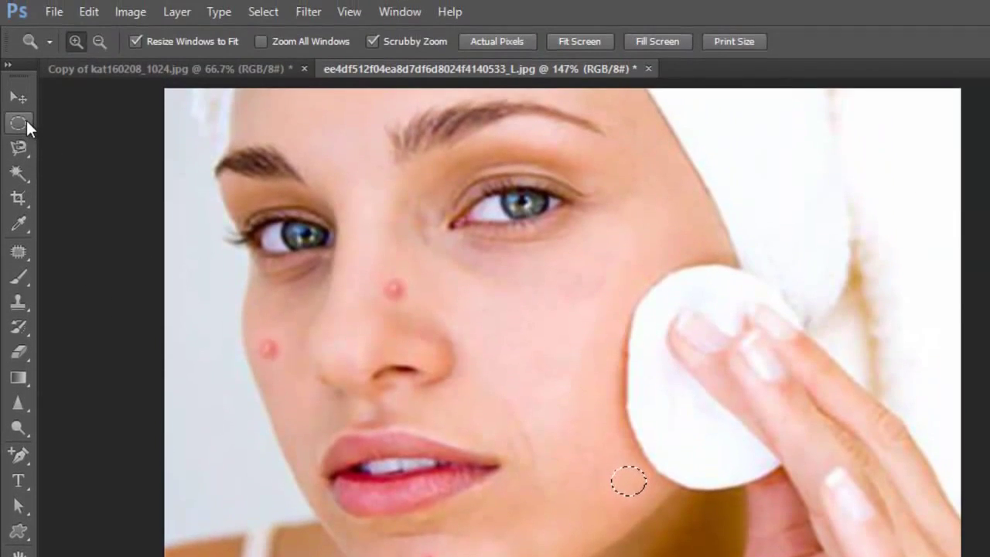
pyautogui.click(23, 124)
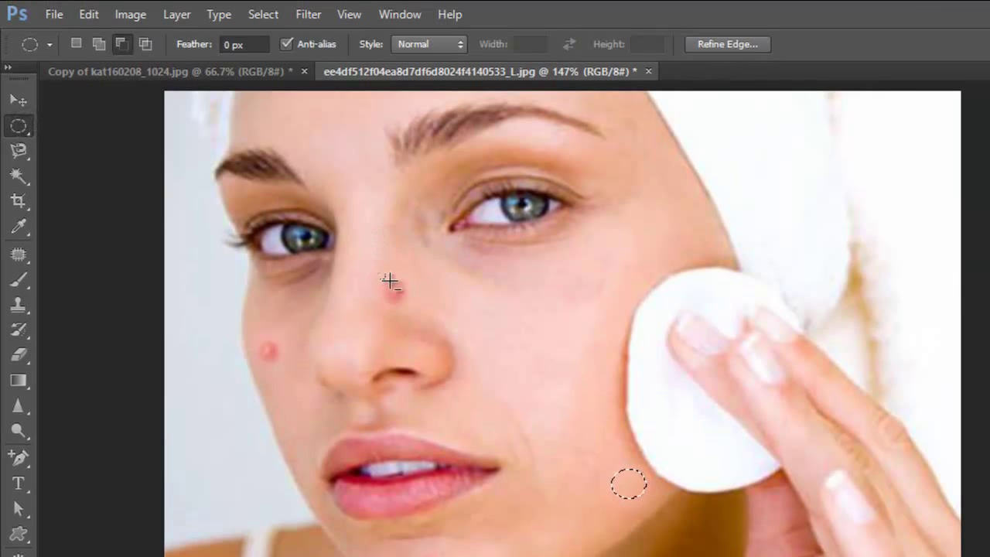
pyautogui.moveTo(389, 279); pyautogui.dragTo(414, 305)
pyautogui.click(549, 337)
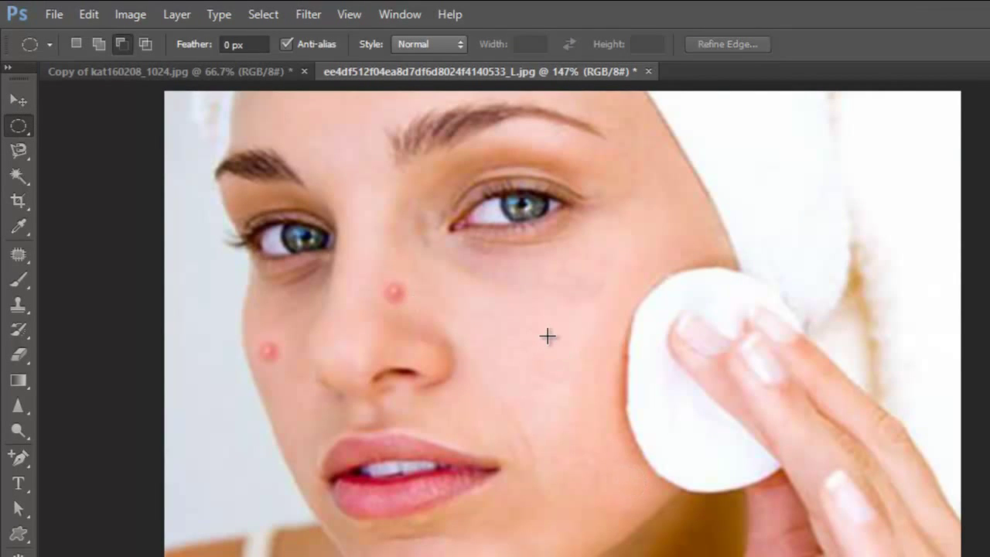
pyautogui.moveTo(368, 271); pyautogui.dragTo(420, 317)
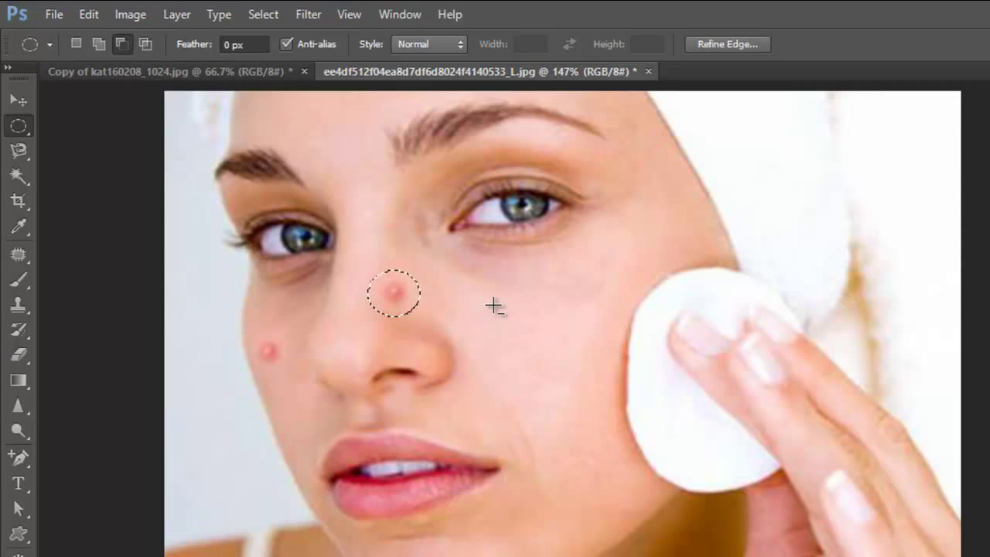
pyautogui.hotkey('shift', 'F5')
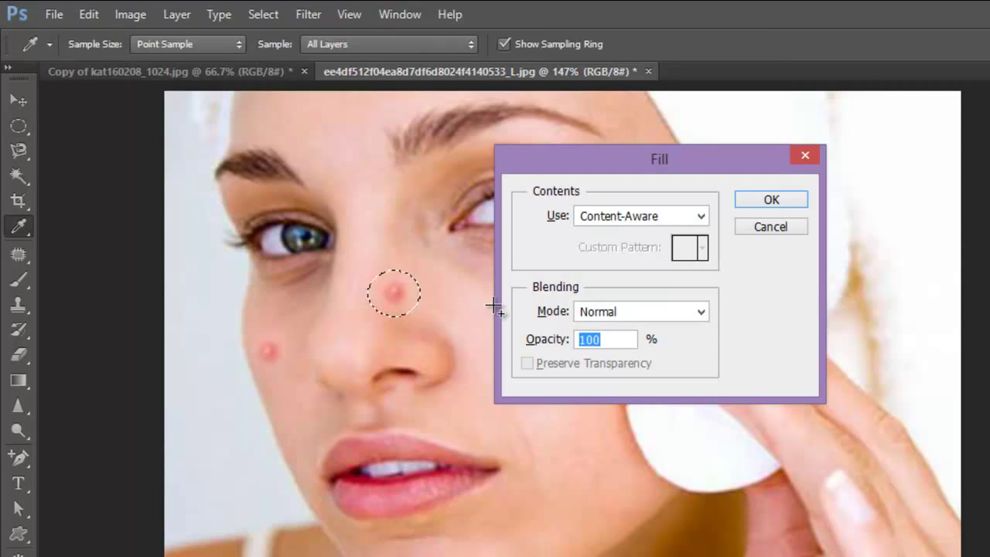
pyautogui.press('Return')
pyautogui.hotkey('ctrl', 'd')
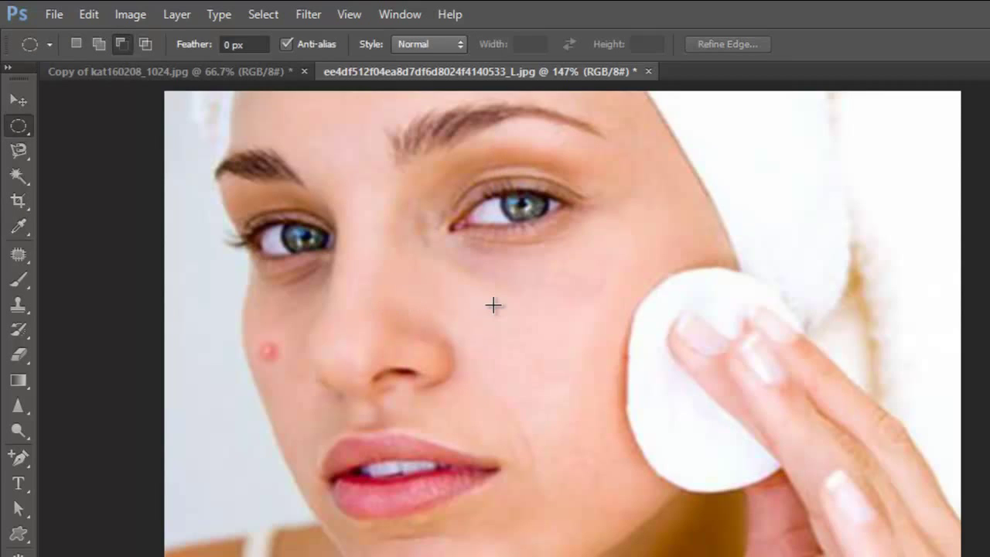
# Content-Aware fill elliptical selections over the left cheek and chin pimples, then deselect.
pyautogui.moveTo(249, 332)
pyautogui.mouseDown()
pyautogui.moveTo(296, 367)
pyautogui.moveTo(288, 370)
pyautogui.mouseUp()
pyautogui.hotkey('shift', 'F5')
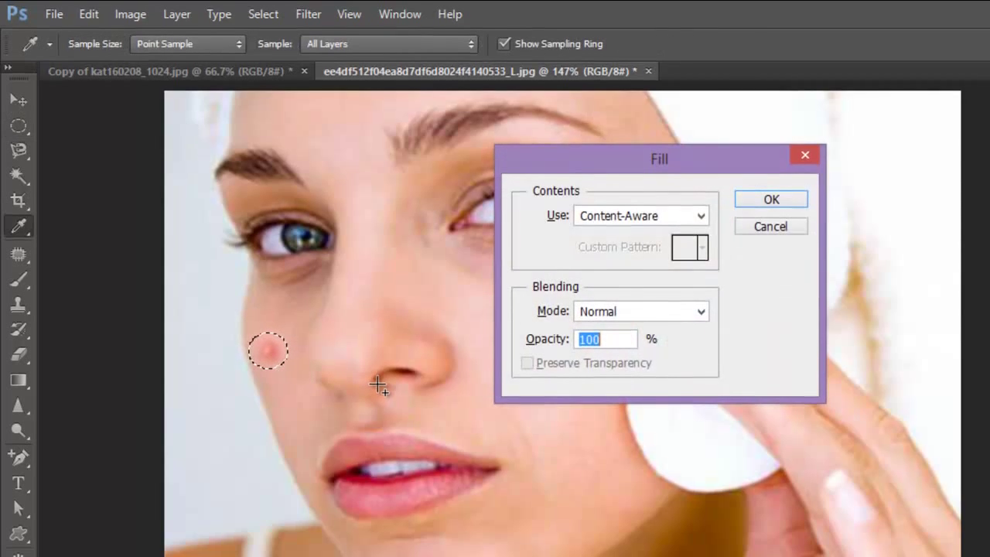
pyautogui.press('Return')
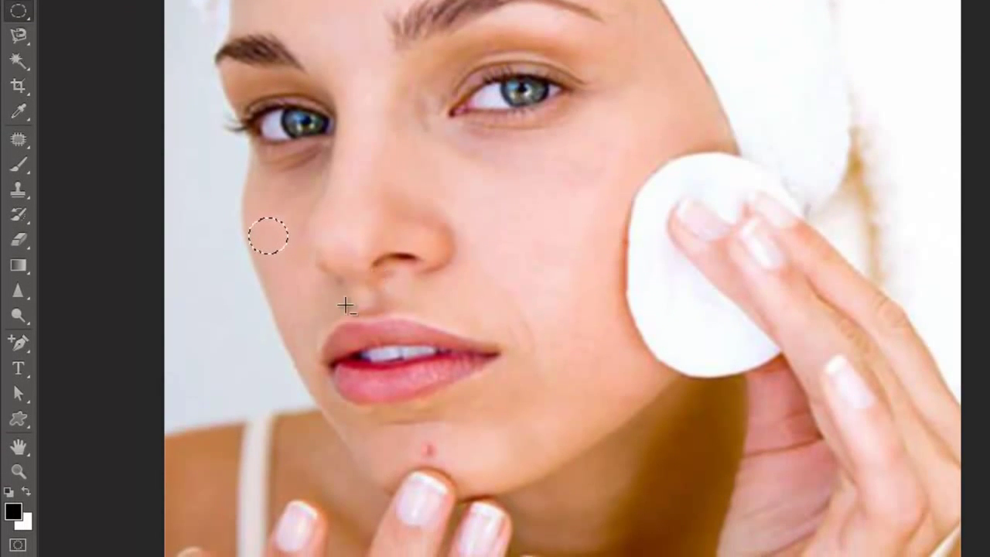
pyautogui.hotkey('ctrl', 'd')
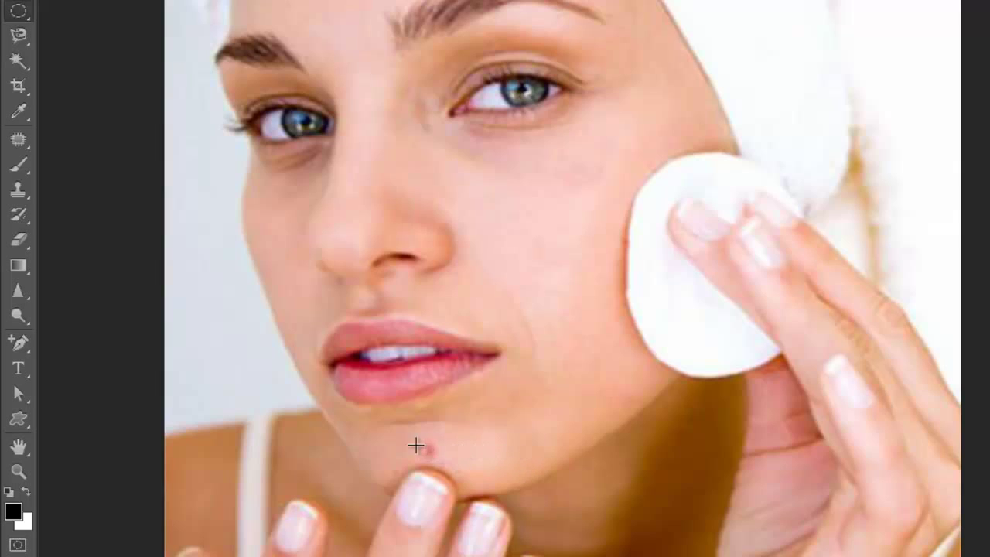
pyautogui.moveTo(406, 439); pyautogui.dragTo(442, 463)
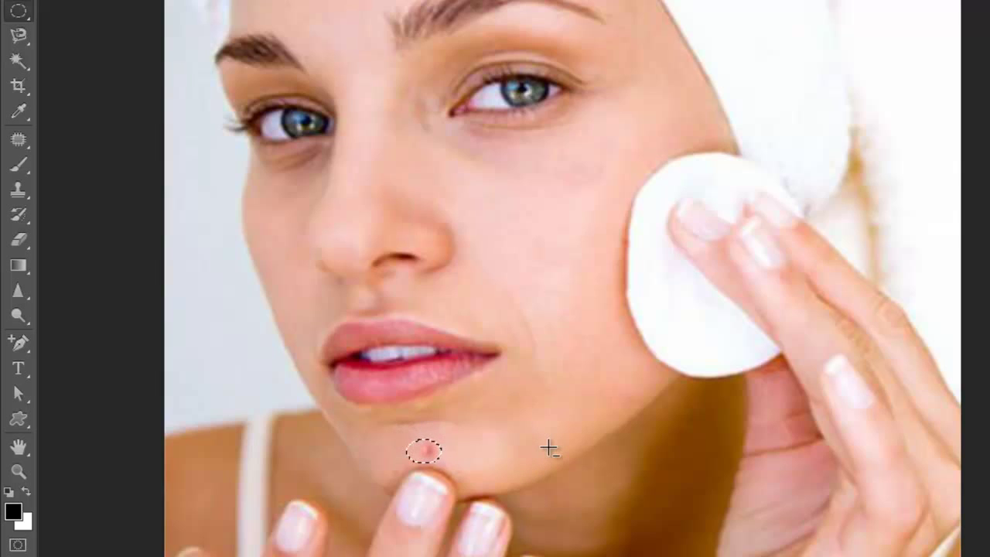
pyautogui.hotkey('shift', 'F5')
pyautogui.press('Return')
pyautogui.hotkey('ctrl', 'd')
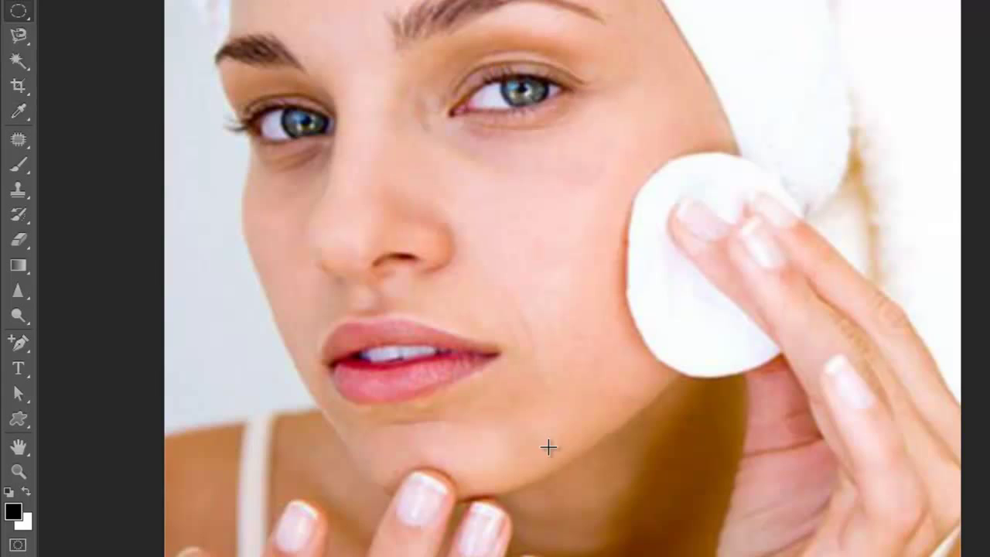